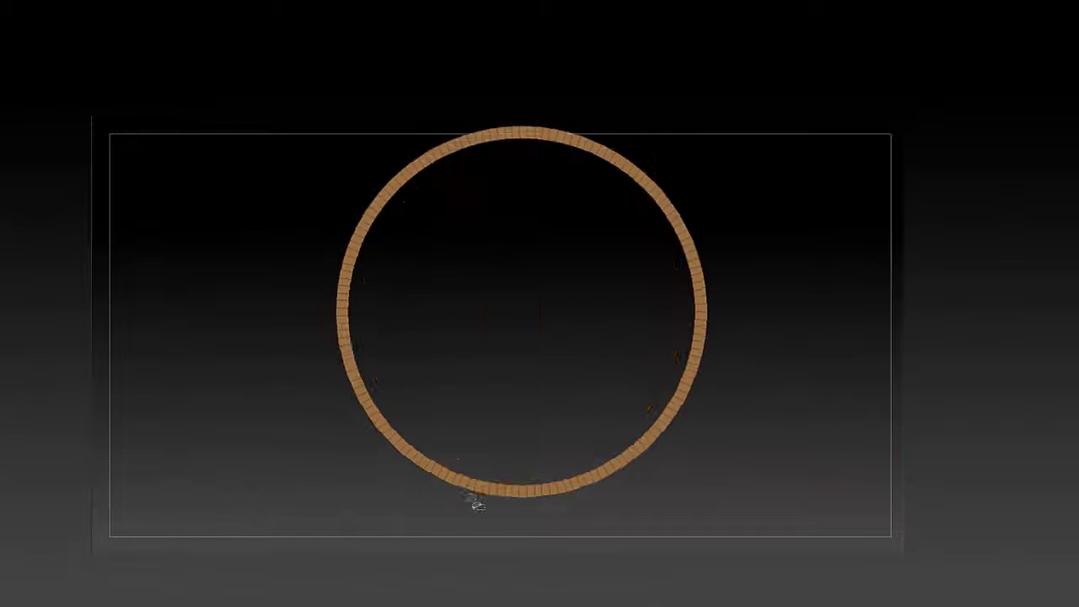
Sweep away part of the ring to leave an arc, then clip the top off the pink disc.
drag(396, 382, 527, 180)
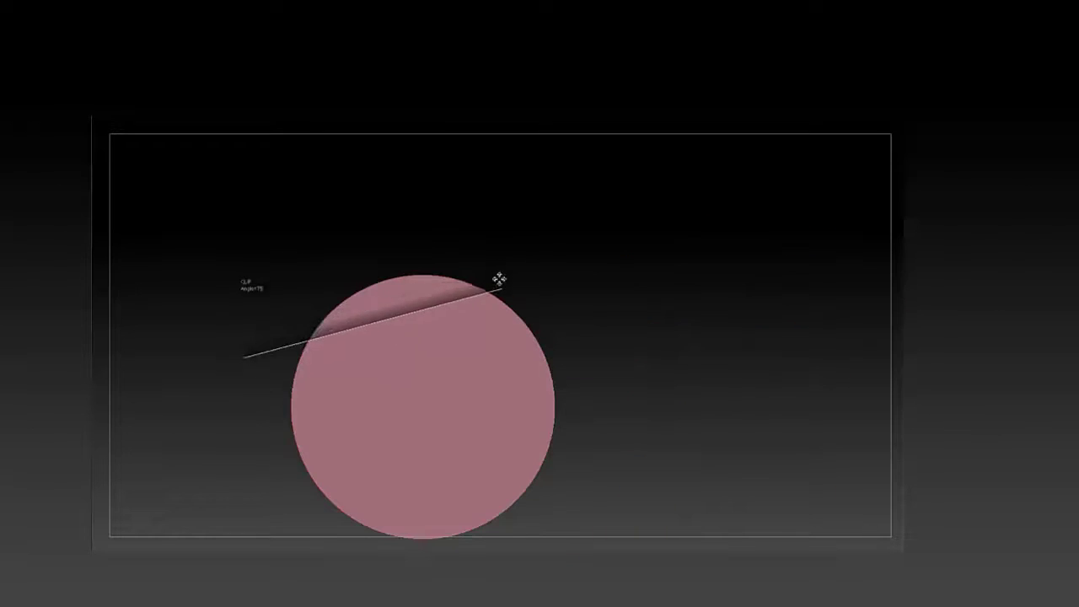
drag(274, 403, 329, 338)
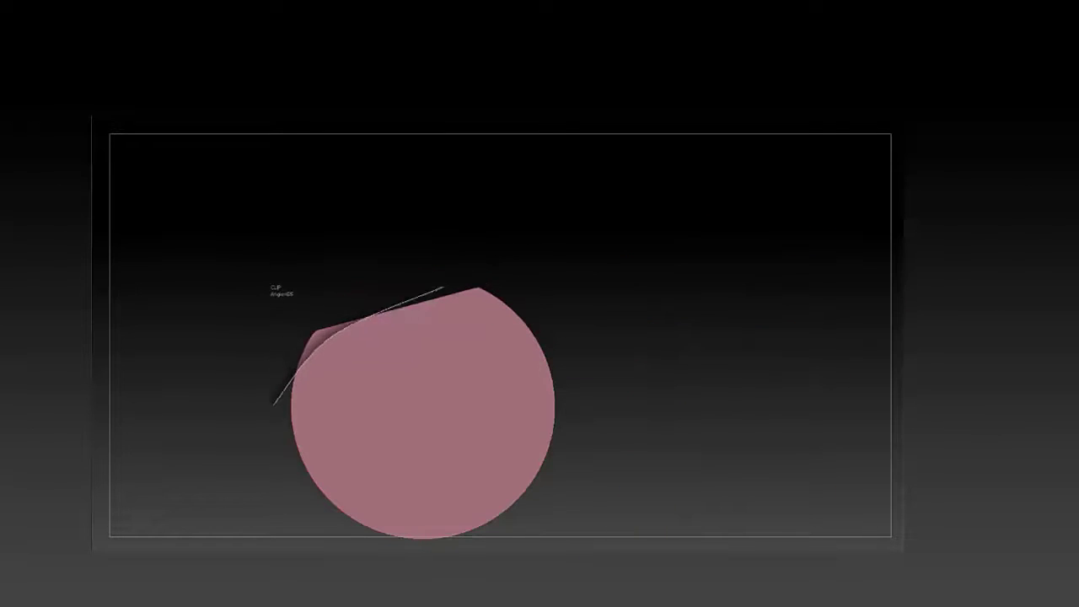
Clip another straight edge off the pink disc's outline.
mouse_move(431, 266)
alt+mouse_down()
mouse_move(329, 279)
mouse_move(540, 286)
alt+mouse_up()
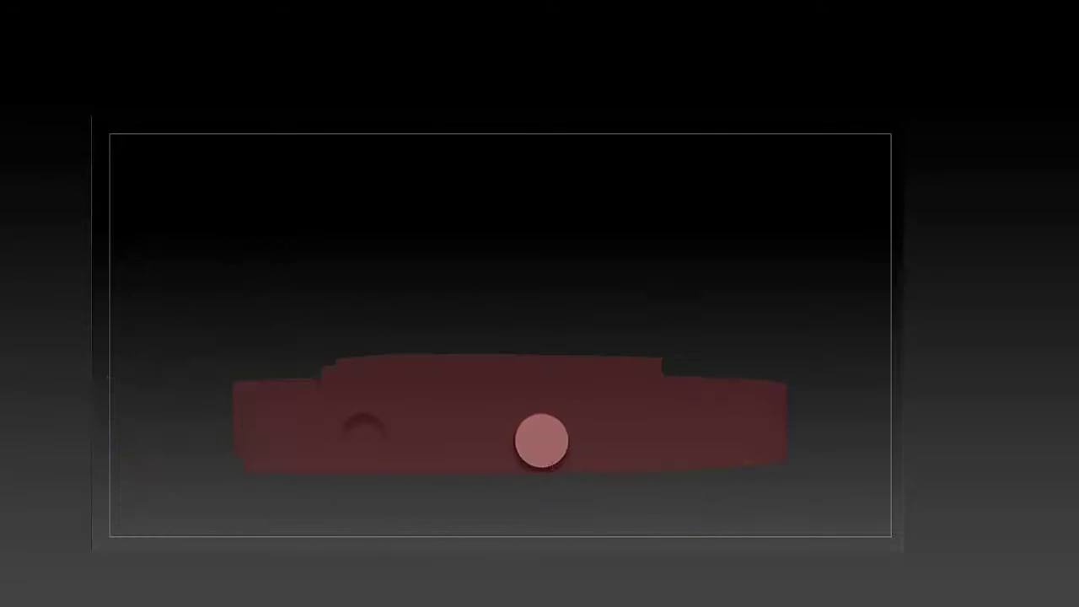
Start transforming the part and snap the view to an exact side-on angle.
click(542, 440)
drag(664, 271, 761, 289)
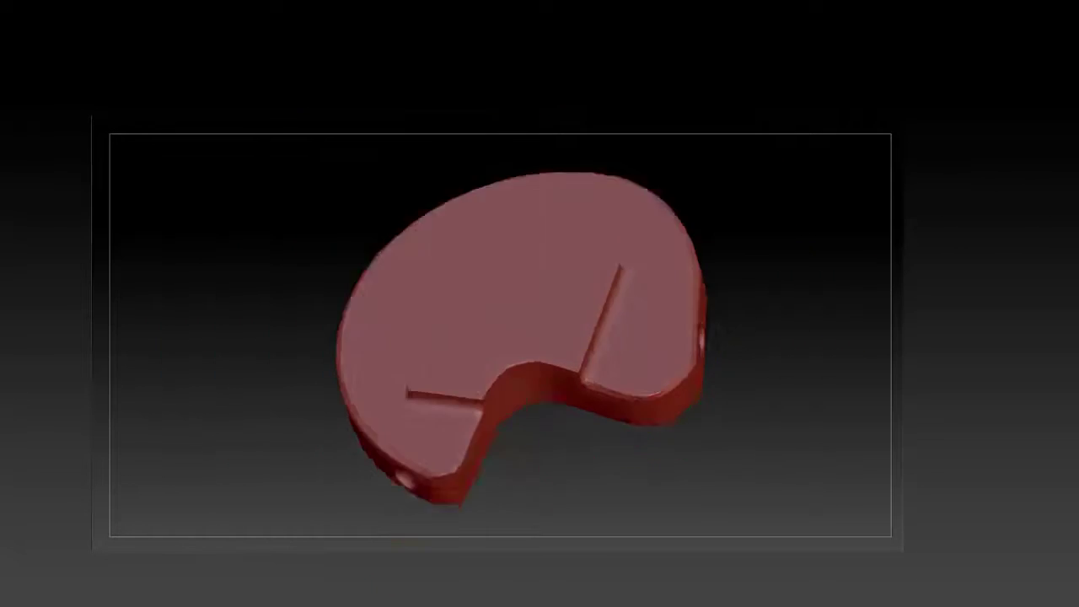
Orbit and zoom out to see the whole crescent part.
mouse_move(559, 384)
mouse_down()
mouse_move(530, 436)
mouse_move(585, 431)
mouse_move(552, 403)
mouse_up()
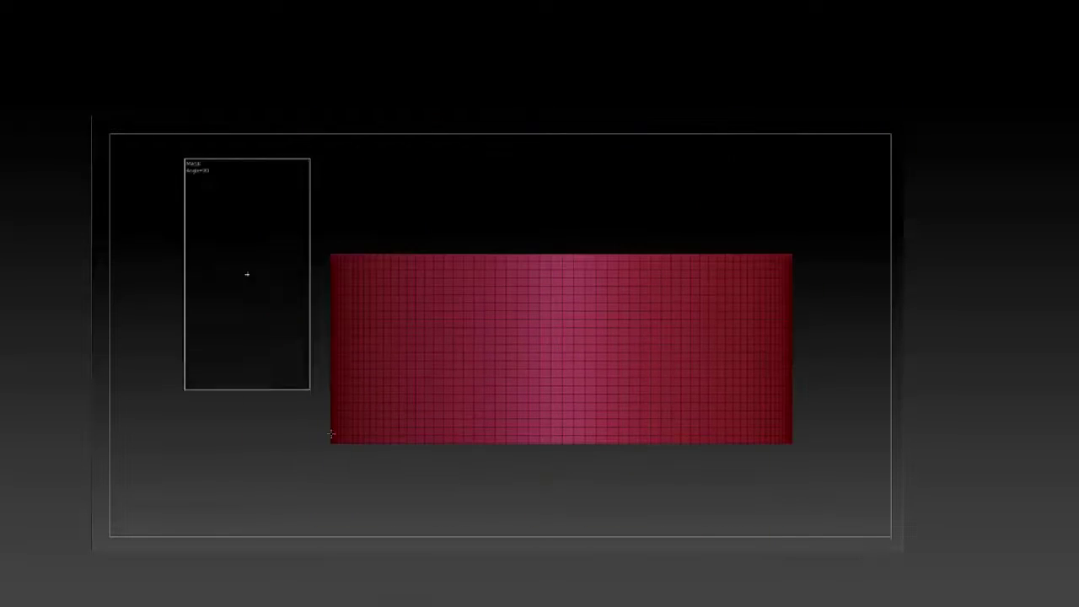
Rotate back to a straight front view of the band.
drag(268, 302, 713, 325)
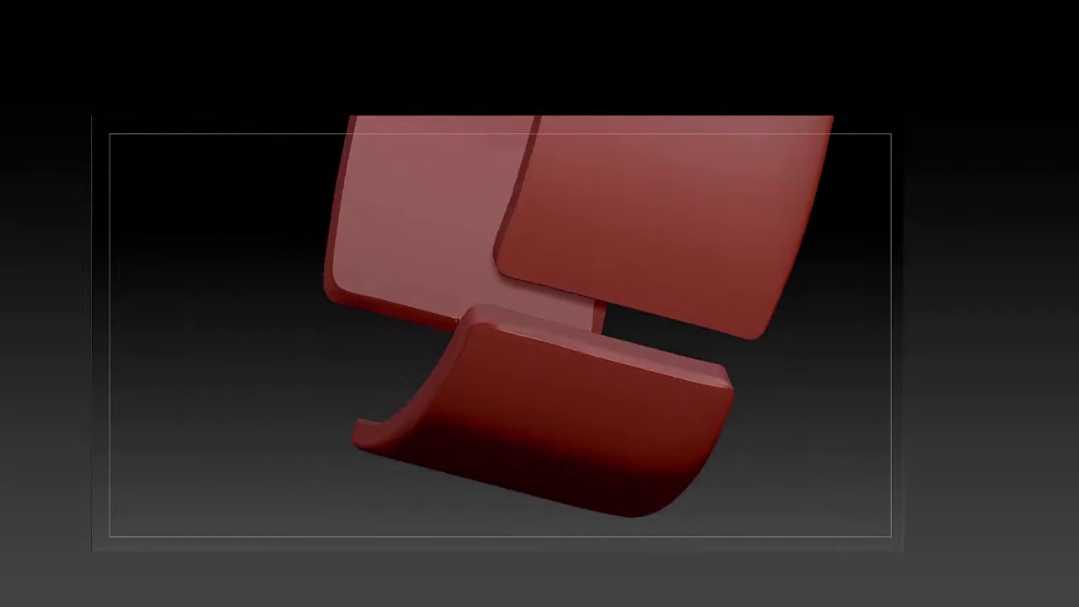
Orbit around the curved panels to inspect their sides, the gaps between them and the lower panel.
drag(785, 374, 715, 394)
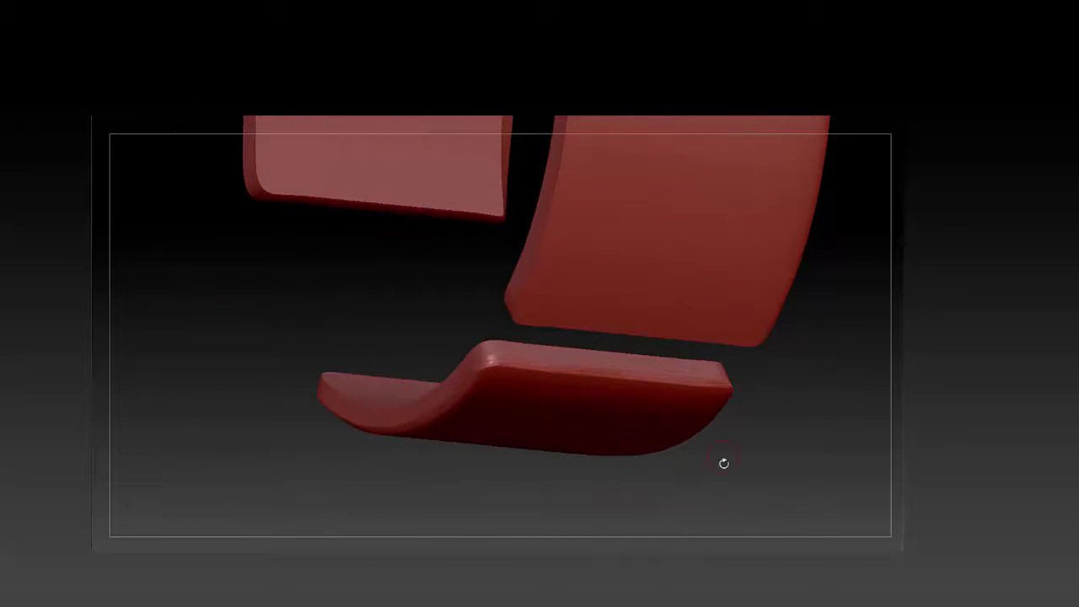
drag(724, 463, 674, 466)
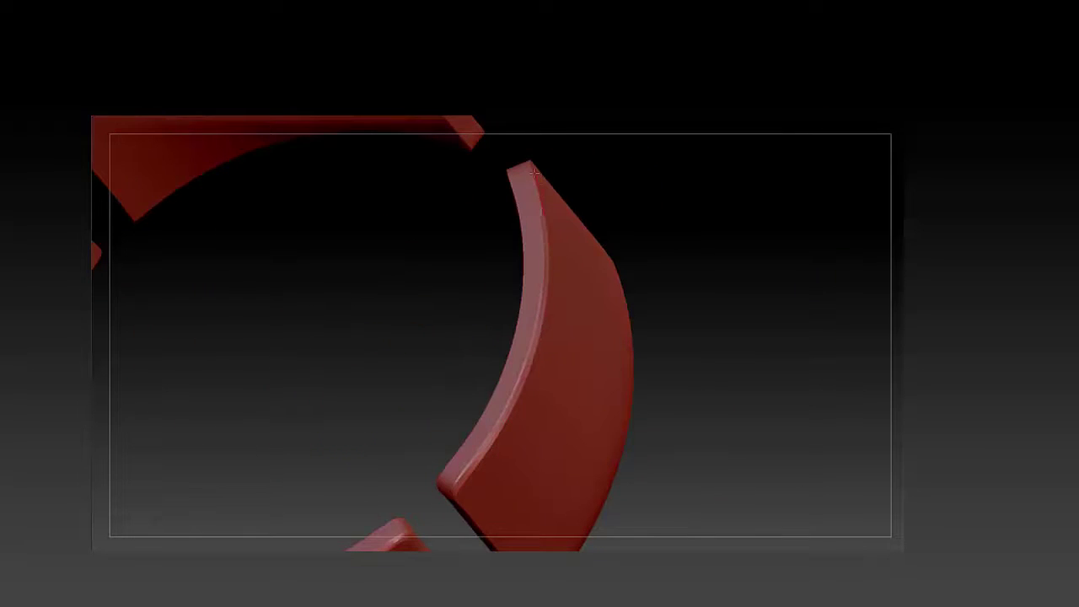
drag(534, 171, 672, 346)
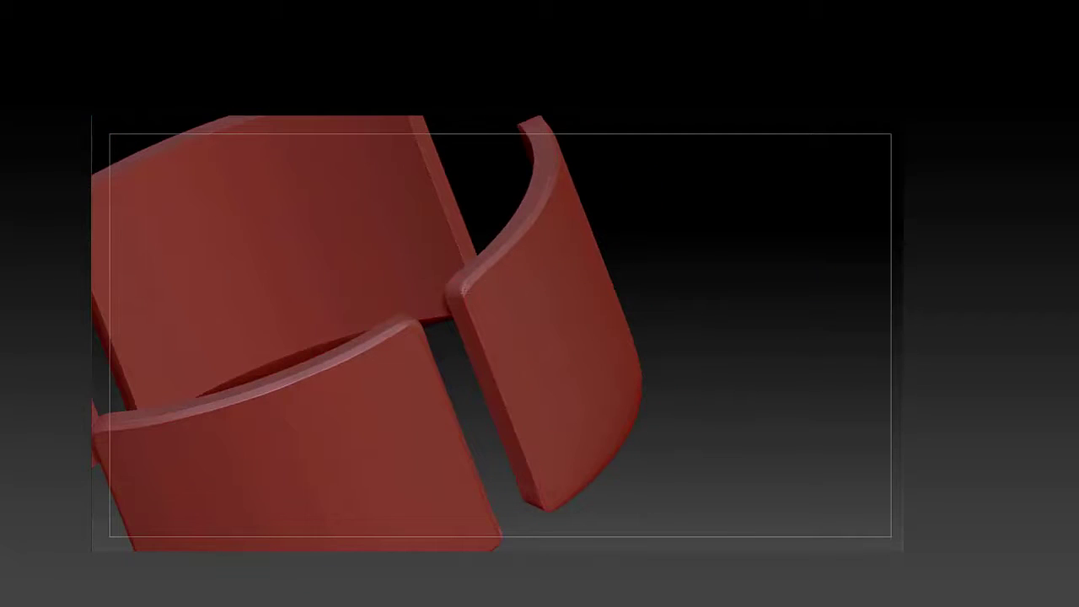
drag(529, 485, 524, 221)
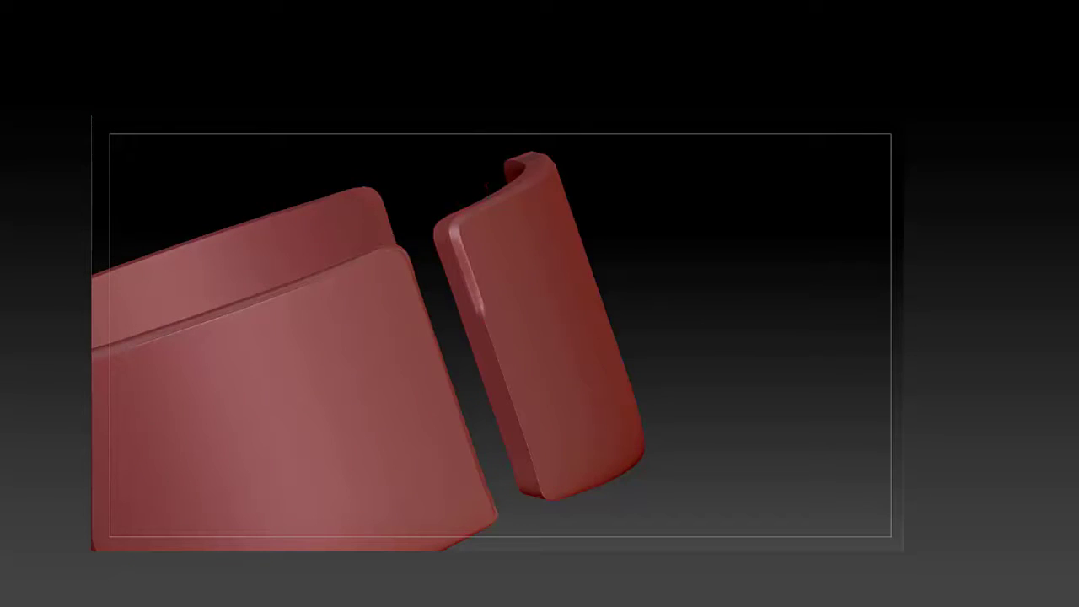
drag(672, 377, 392, 276)
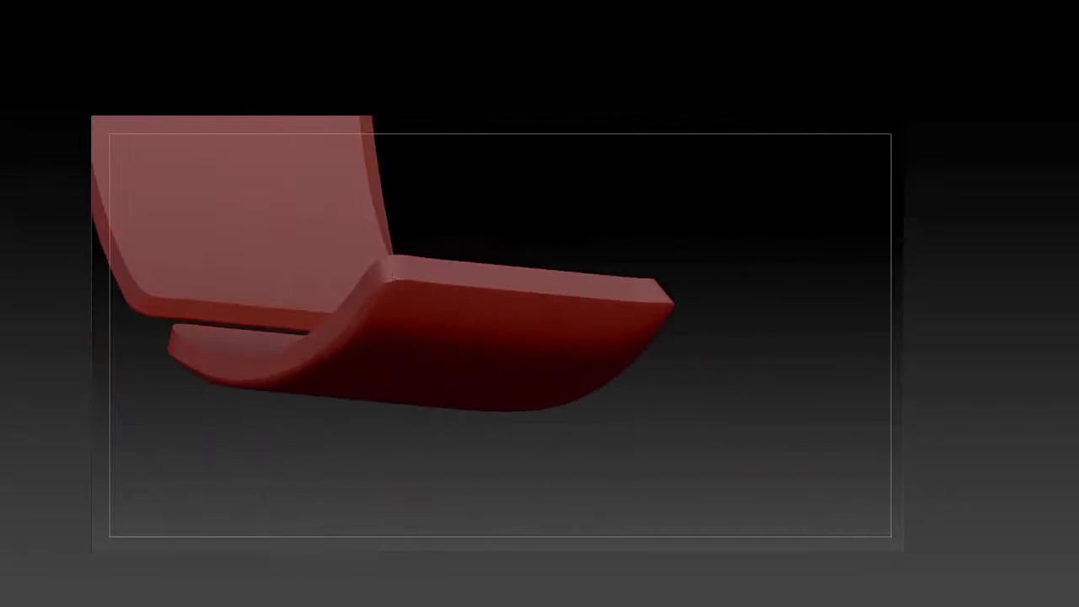
drag(405, 321, 426, 447)
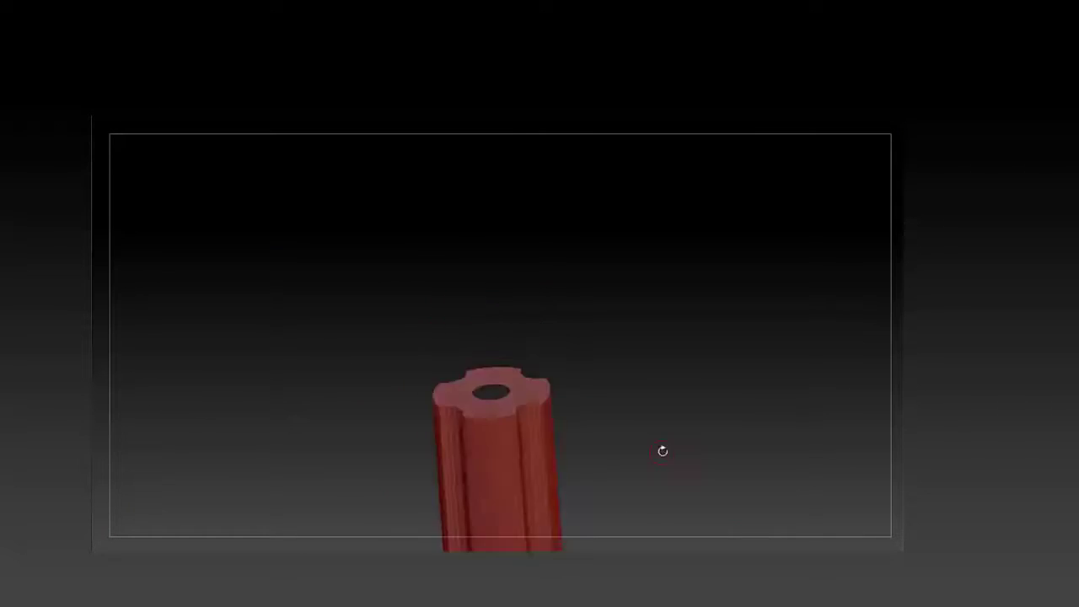
Hide the insert rings to isolate the inner ring, then restore the hub parts and view the shaft.
drag(534, 388, 766, 521)
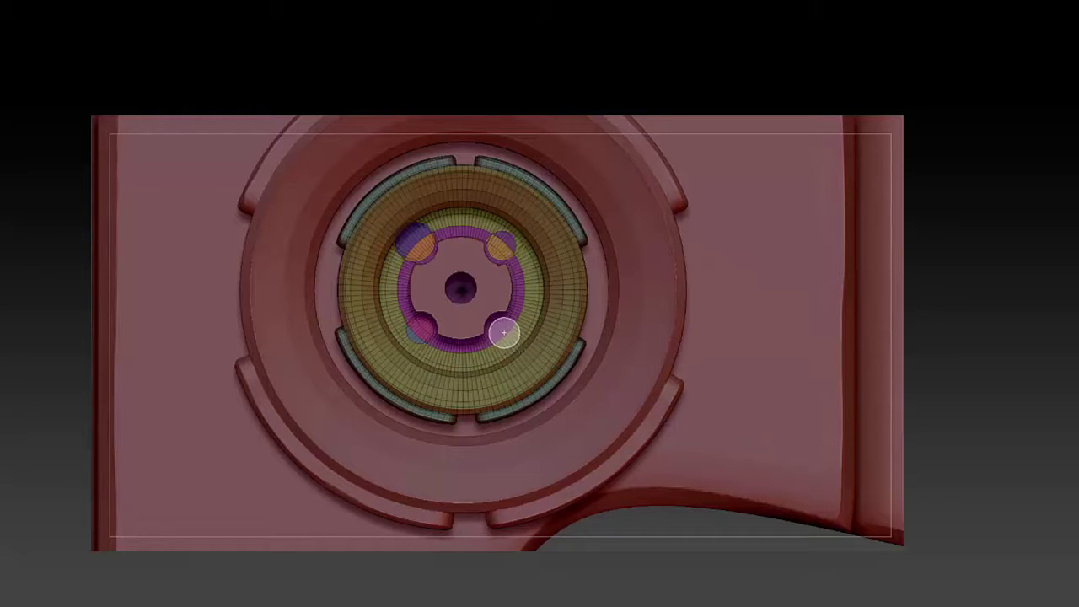
ctrl+shift+click(450, 348)
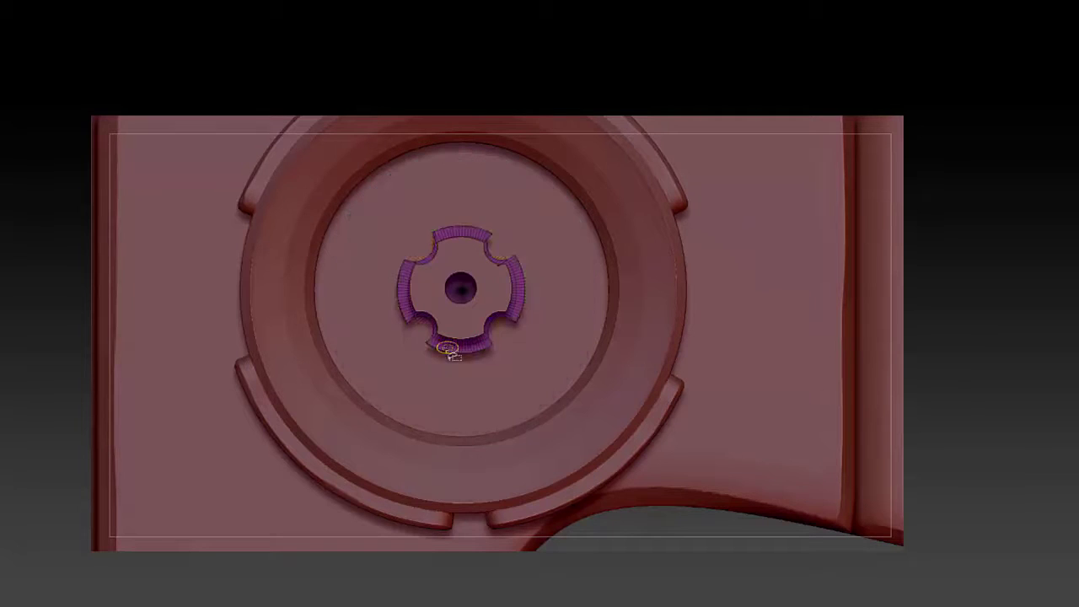
ctrl+shift+click(638, 506)
drag(638, 506, 499, 337)
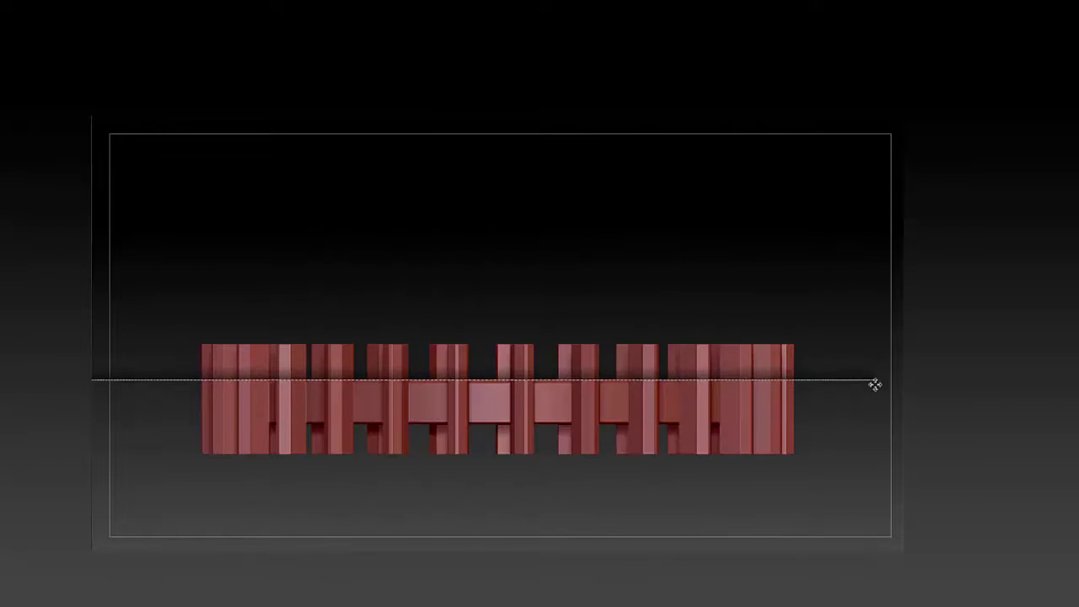
Trim the row of blocks with several straight horizontal clip cuts into short teeth.
ctrl+shift+drag(873, 364, 874, 383)
mouse_move(848, 427)
ctrl+shift+mouse_down()
mouse_move(257, 491)
mouse_move(149, 404)
ctrl+shift+mouse_up()
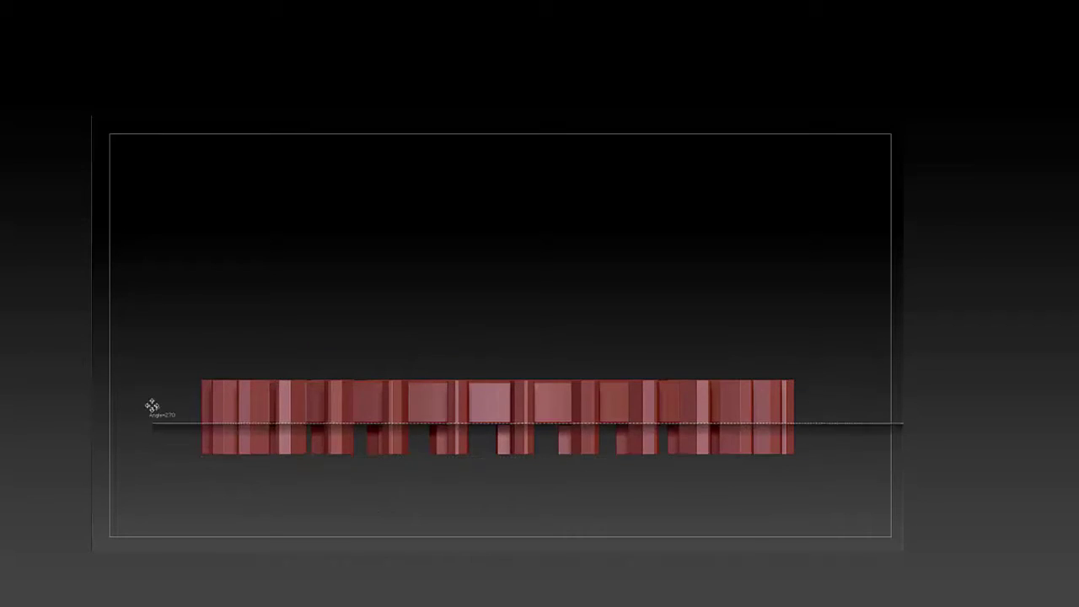
drag(337, 498, 532, 441)
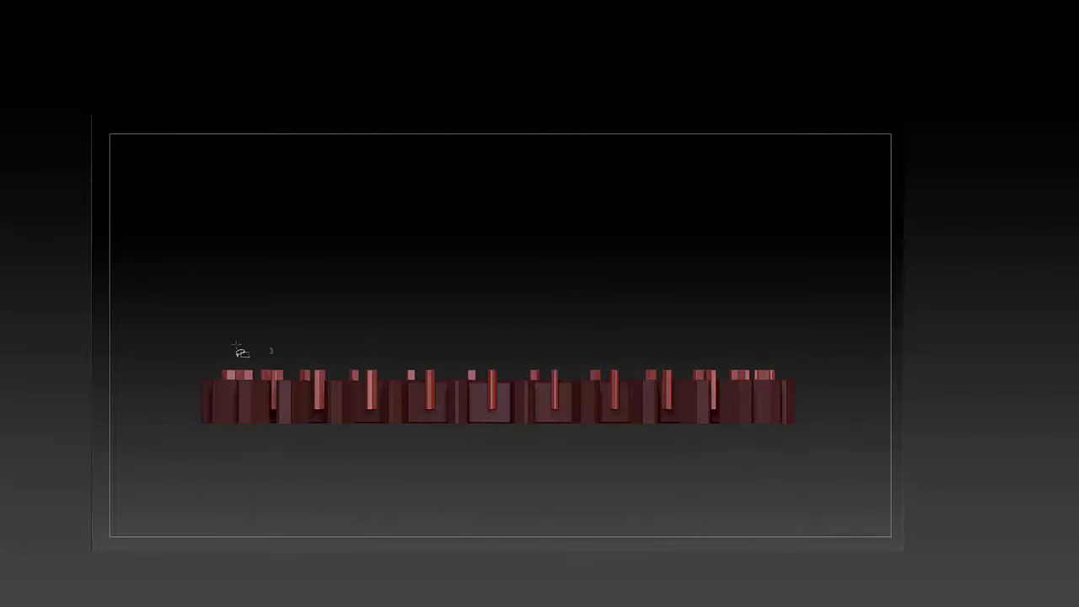
ctrl+shift+drag(163, 382, 815, 384)
mouse_move(826, 455)
mouse_down()
mouse_move(605, 456)
mouse_move(337, 417)
mouse_move(379, 397)
mouse_up()
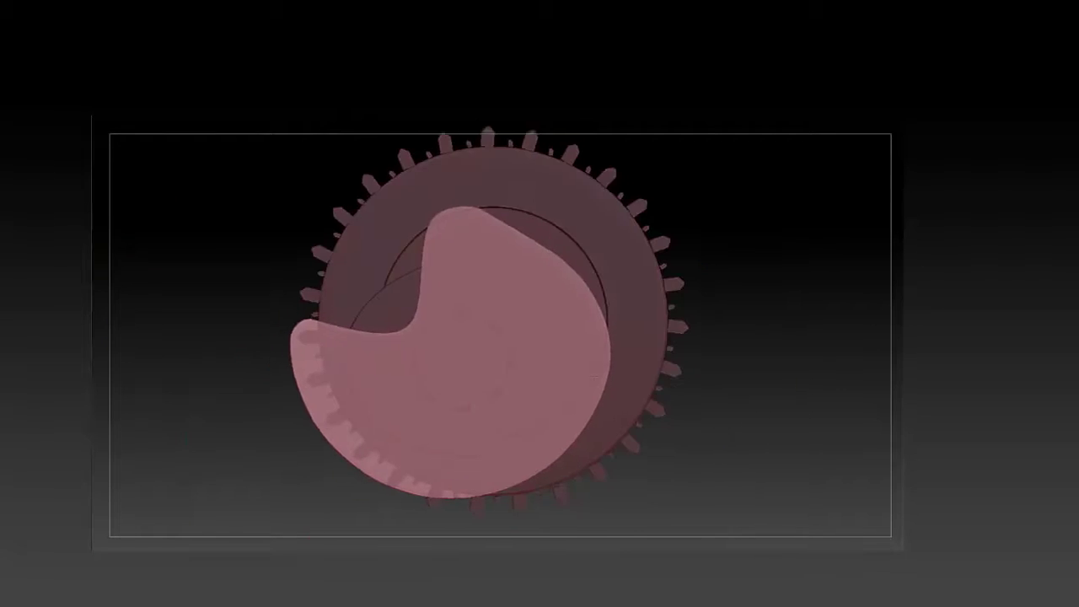
Orbit from a side view of the whole crankshaft around to the red disc part.
shift+drag(342, 386, 135, 419)
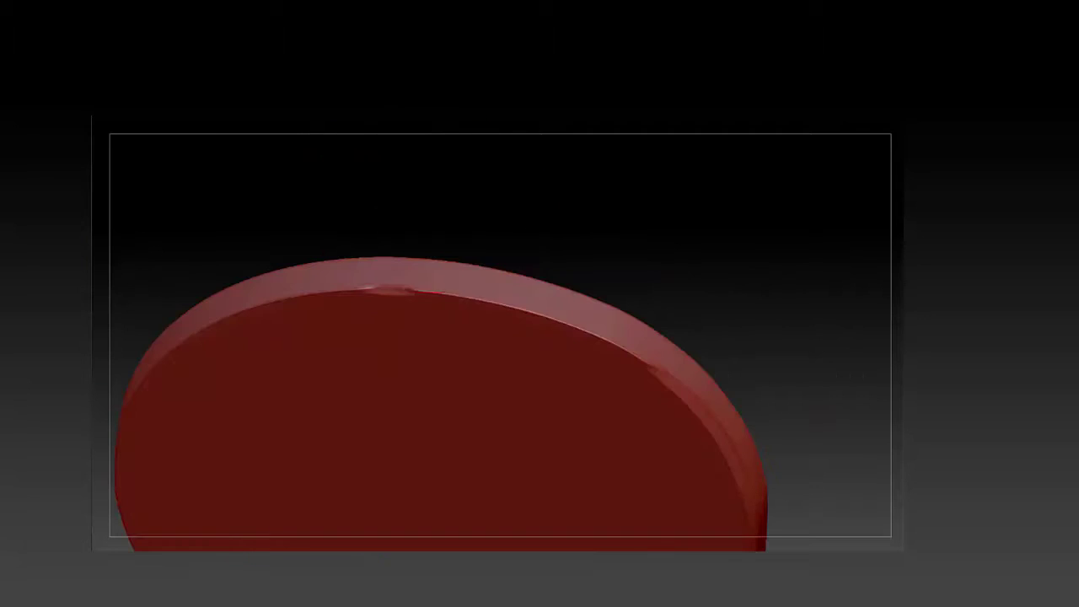
drag(778, 327, 504, 219)
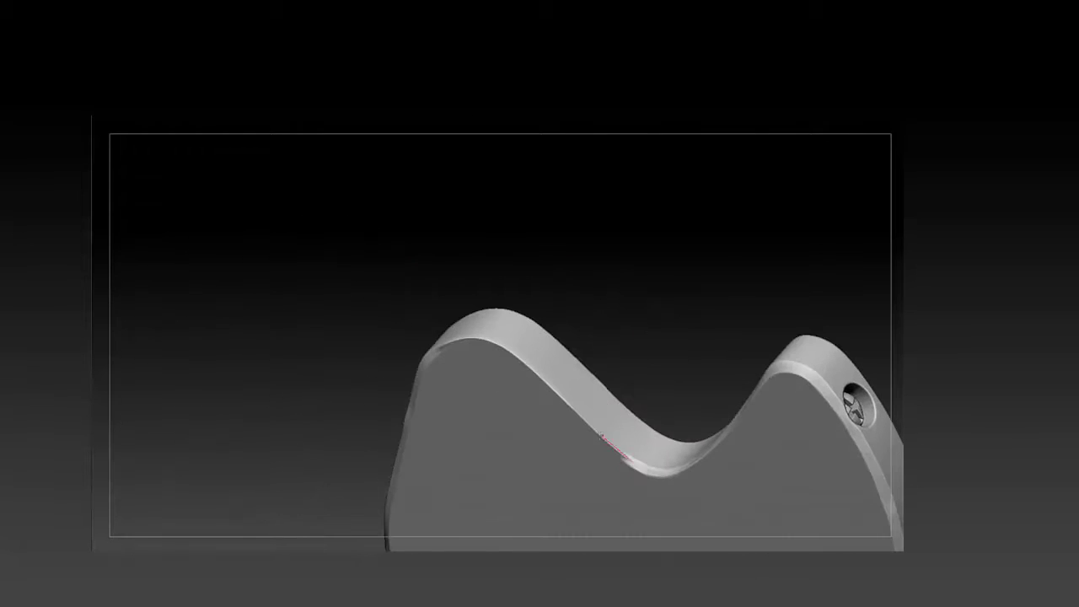
Orbit to view the whole grey crescent part.
drag(497, 345, 653, 291)
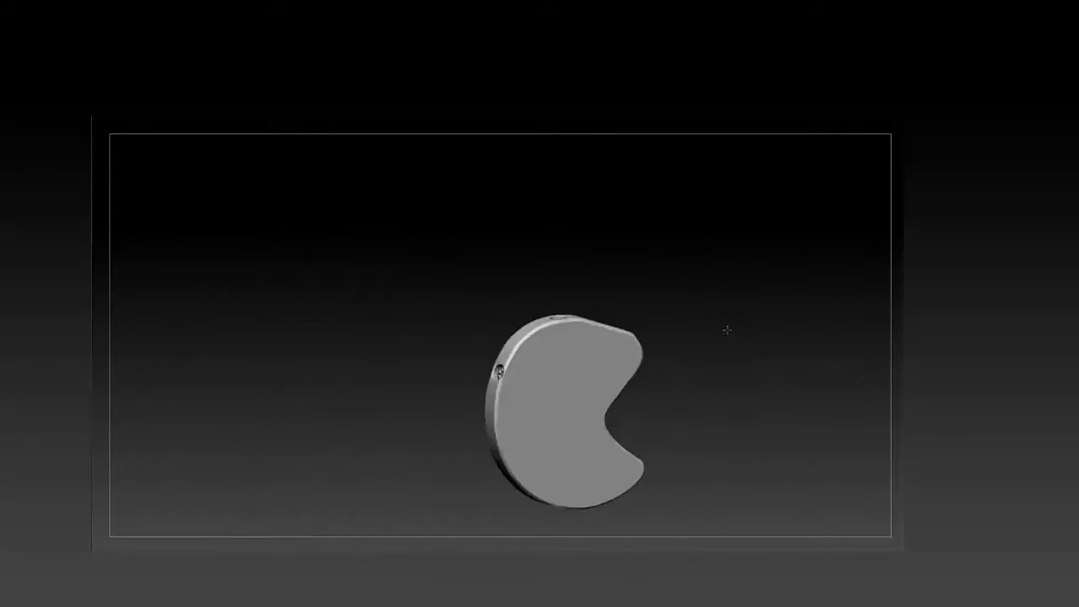